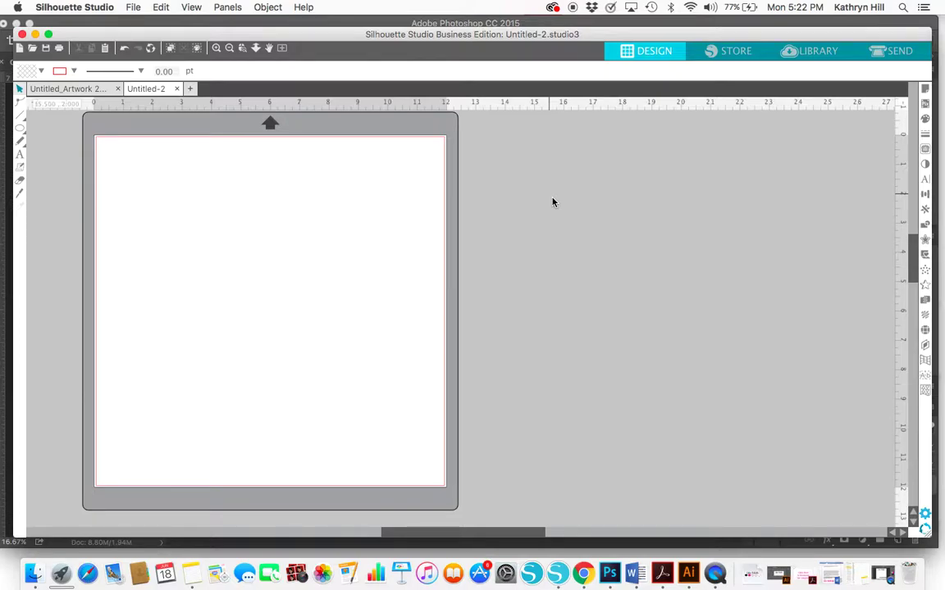
Set the Lupitta text style size to 80 pt.
{"action": "scroll", "coordinate": [553, 202], "scroll_direction": "left", "scroll_amount": 3}
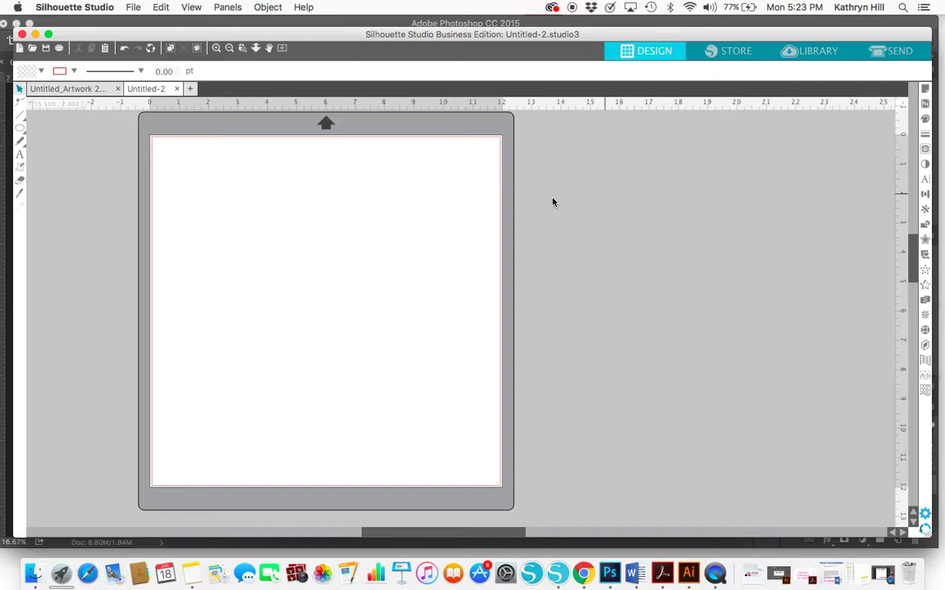
{"action": "left_click", "coordinate": [925, 182]}
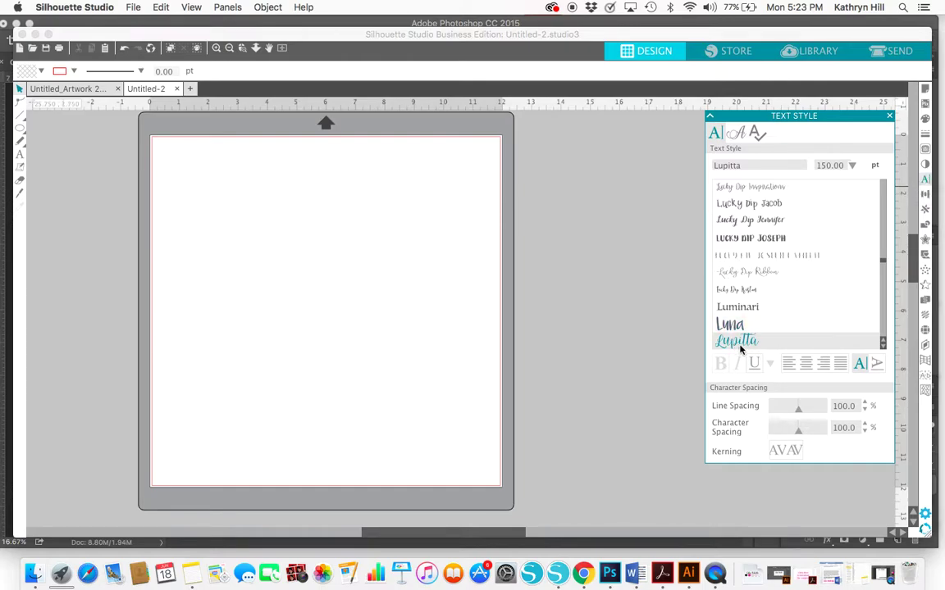
{"action": "left_click", "coordinate": [830, 165]}
{"action": "type", "text": "80"}
{"action": "key", "text": "Return"}
Type 'Color Palette' in the upper left of the page and select it.
{"action": "left_click", "coordinate": [20, 153]}
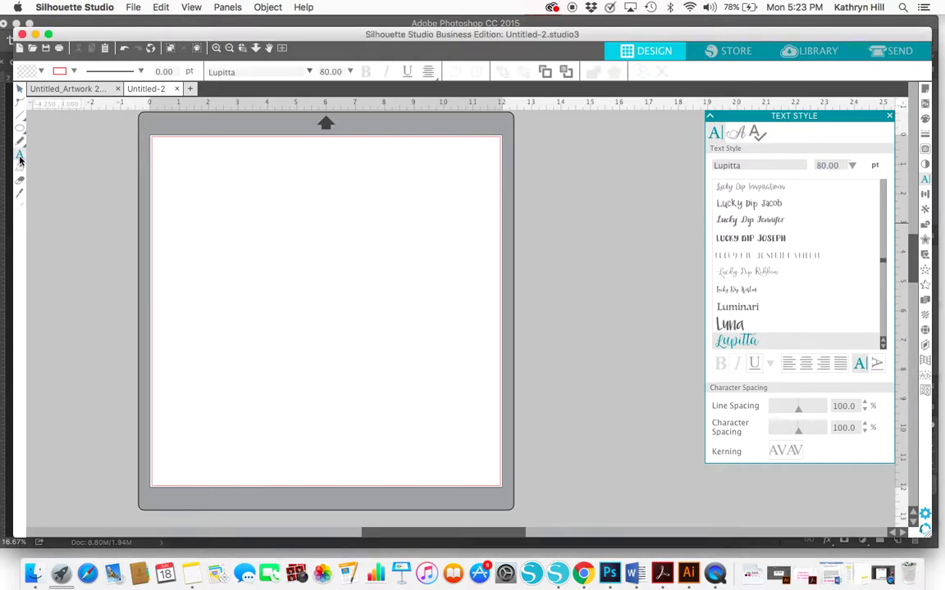
{"action": "left_click", "coordinate": [215, 232]}
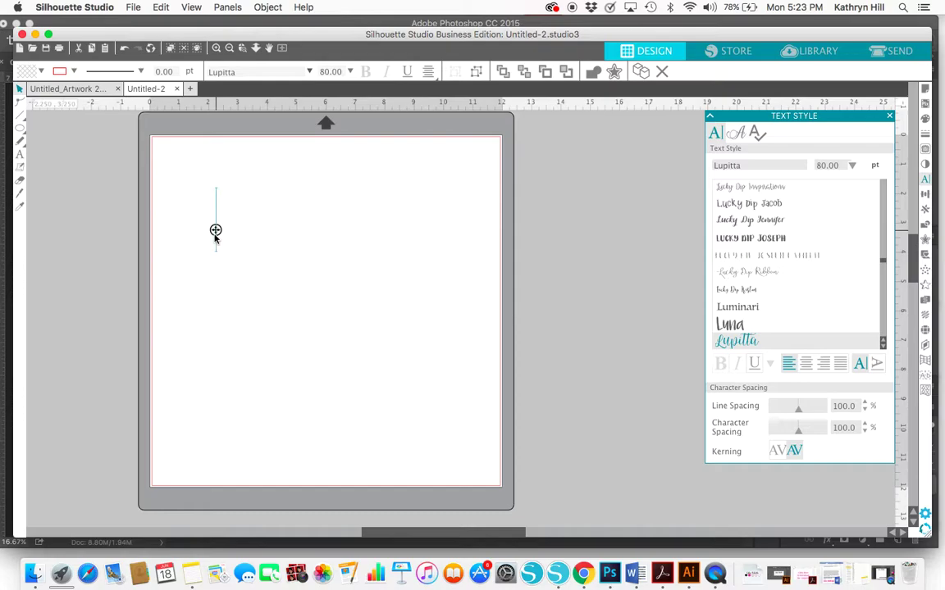
{"action": "type", "text": "Color Palette"}
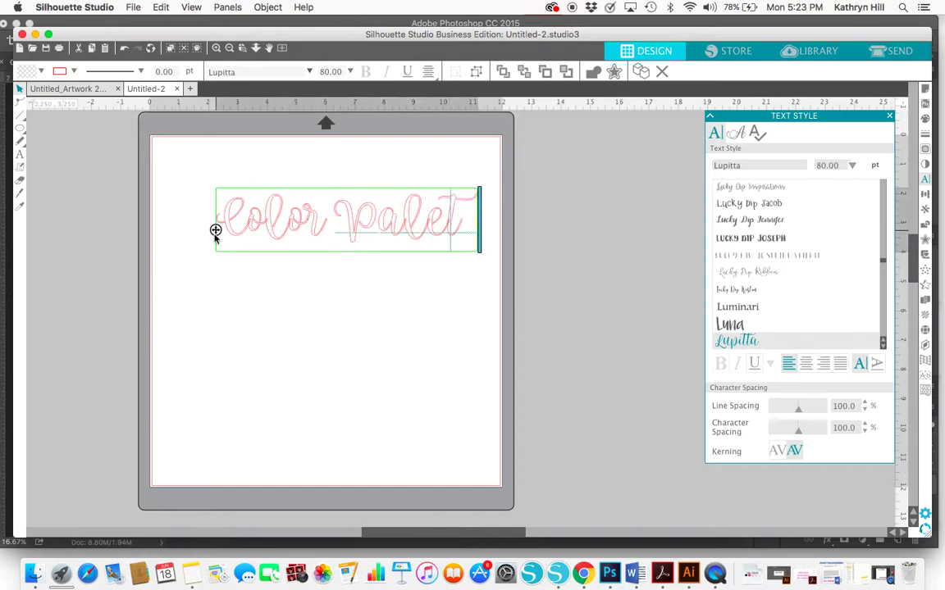
{"action": "left_click", "coordinate": [402, 303]}
{"action": "left_click", "coordinate": [354, 232]}
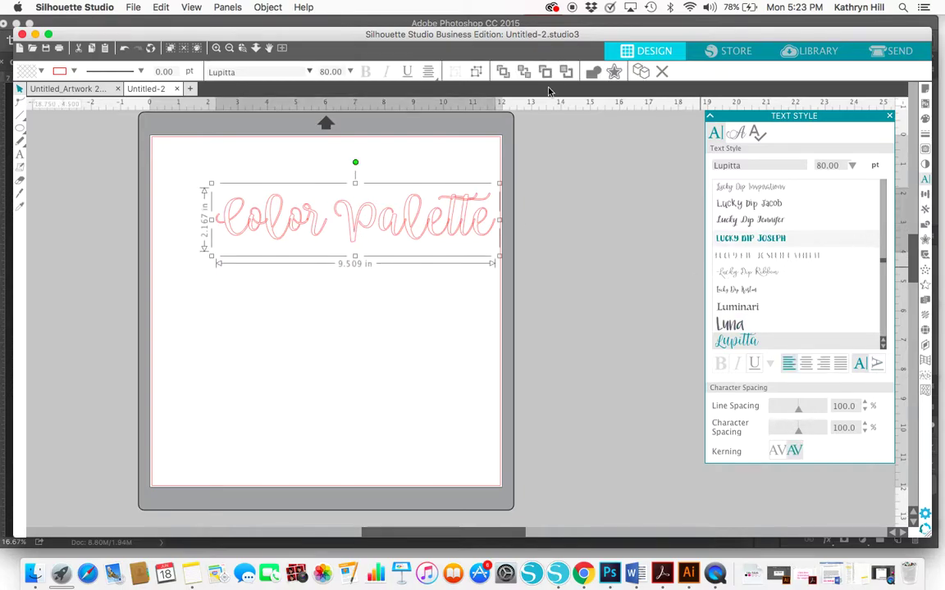
Weld the heading letters into a single shape.
{"action": "left_click", "coordinate": [267, 7]}
{"action": "mouse_move", "coordinate": [306, 87]}
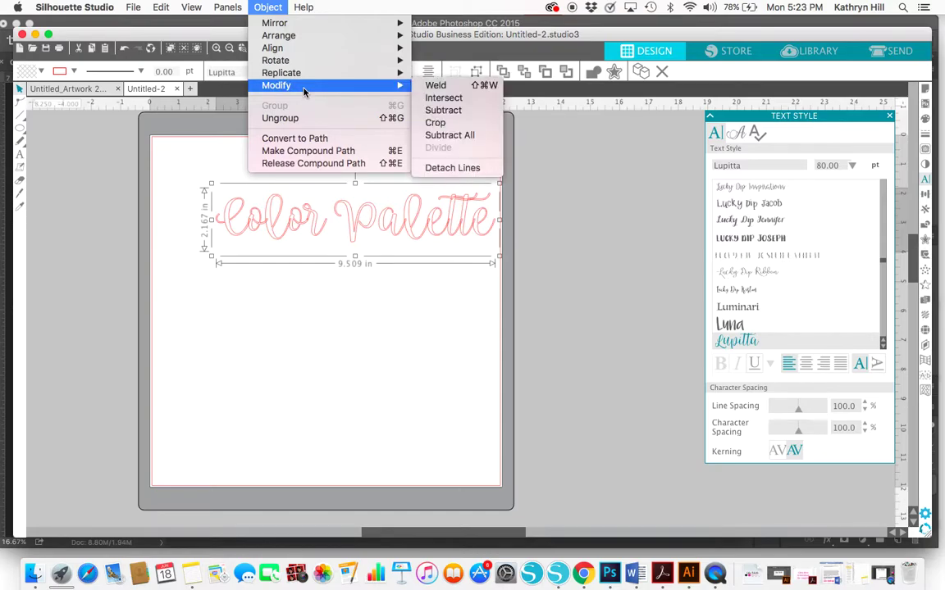
{"action": "left_click", "coordinate": [435, 86]}
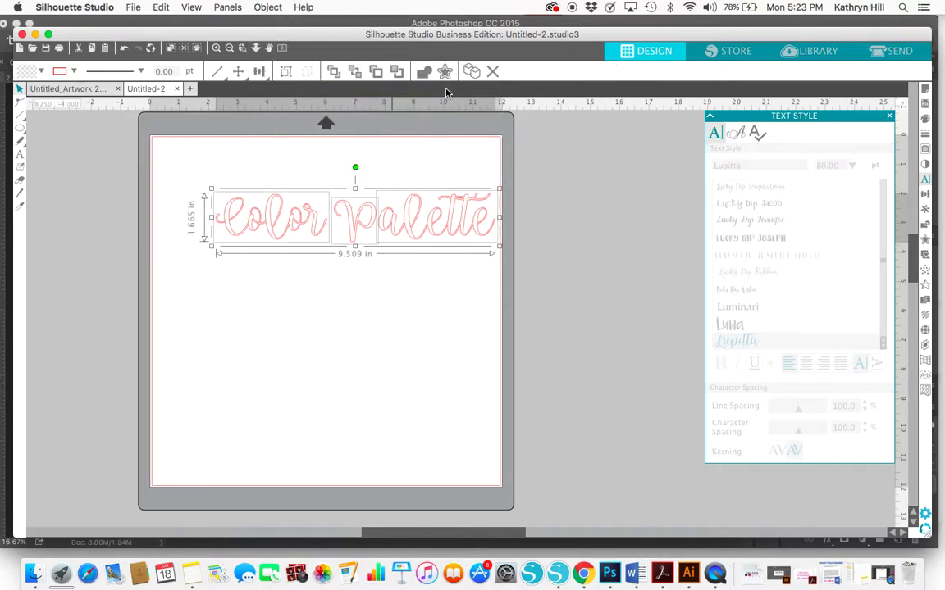
Fill the heading solid black and move it to the top centre of the page.
{"action": "left_click", "coordinate": [925, 118]}
{"action": "left_click", "coordinate": [802, 180]}
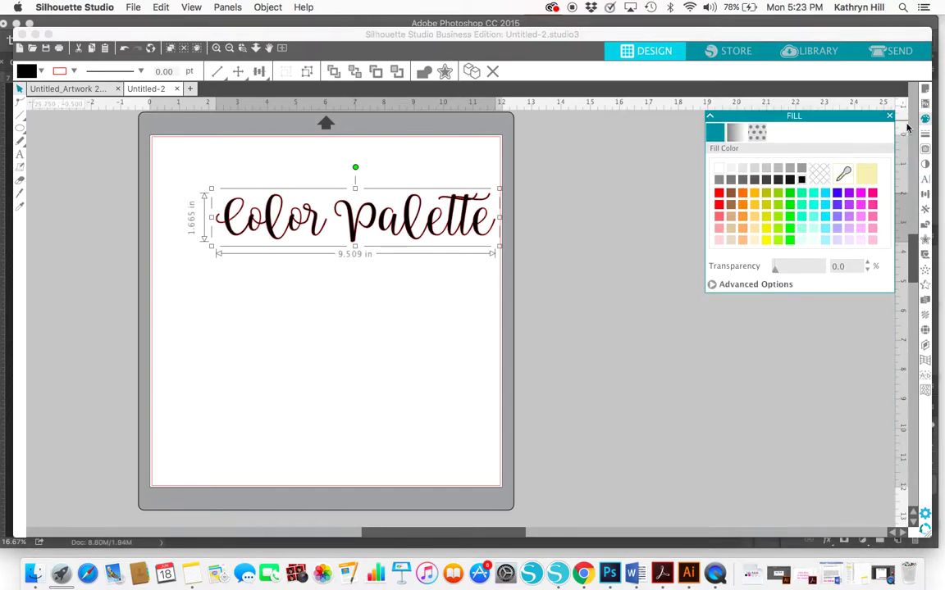
{"action": "left_click", "coordinate": [925, 133]}
{"action": "left_click", "coordinate": [737, 132]}
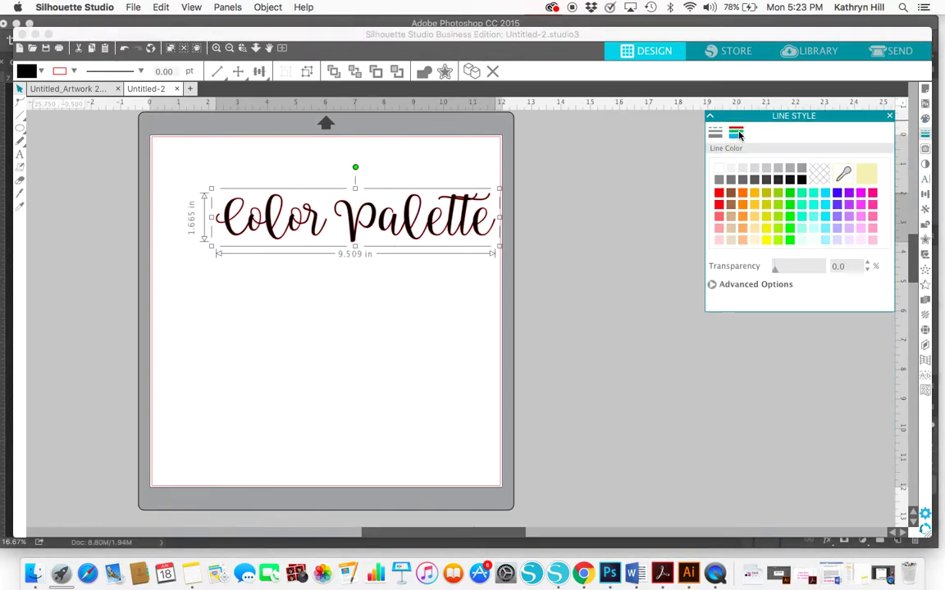
{"action": "left_click", "coordinate": [406, 239]}
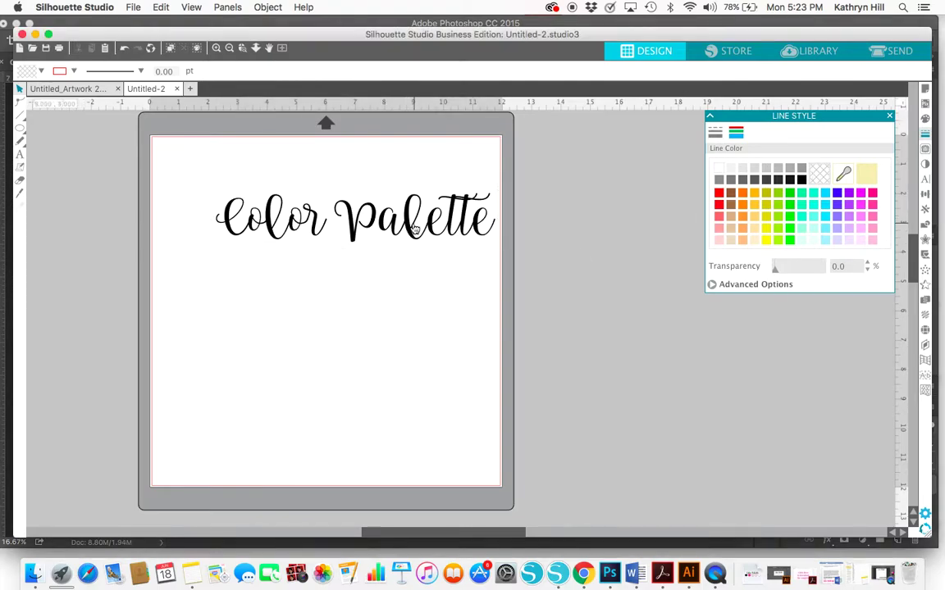
{"action": "left_click_drag", "start_coordinate": [415, 230], "coordinate": [388, 189]}
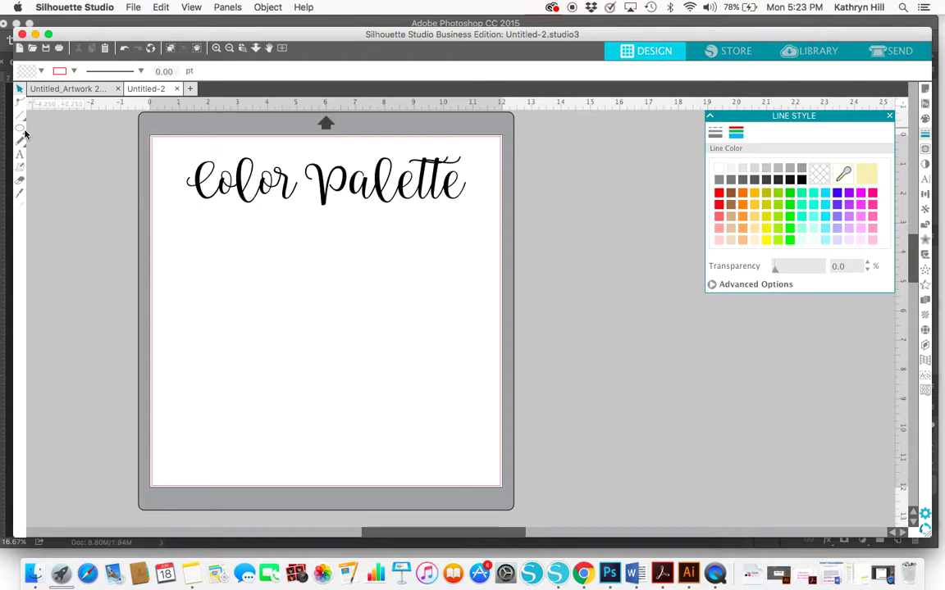
Draw a 1.500 by 1.500 in square below the left end of the heading.
{"action": "mouse_move", "coordinate": [36, 155]}
{"action": "mouse_move", "coordinate": [20, 131]}
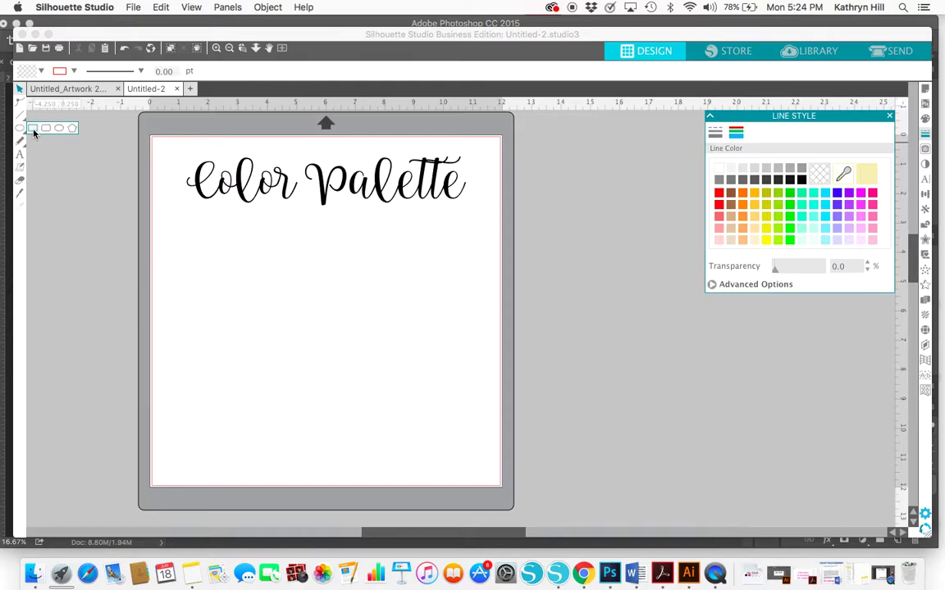
{"action": "left_click", "coordinate": [33, 129]}
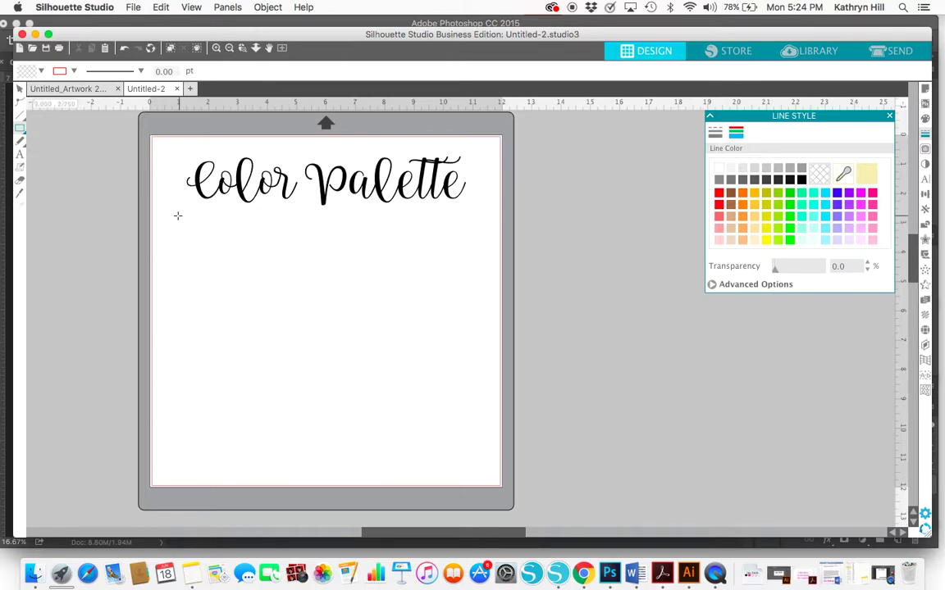
{"action": "left_click_drag", "start_coordinate": [177, 216], "coordinate": [211, 244]}
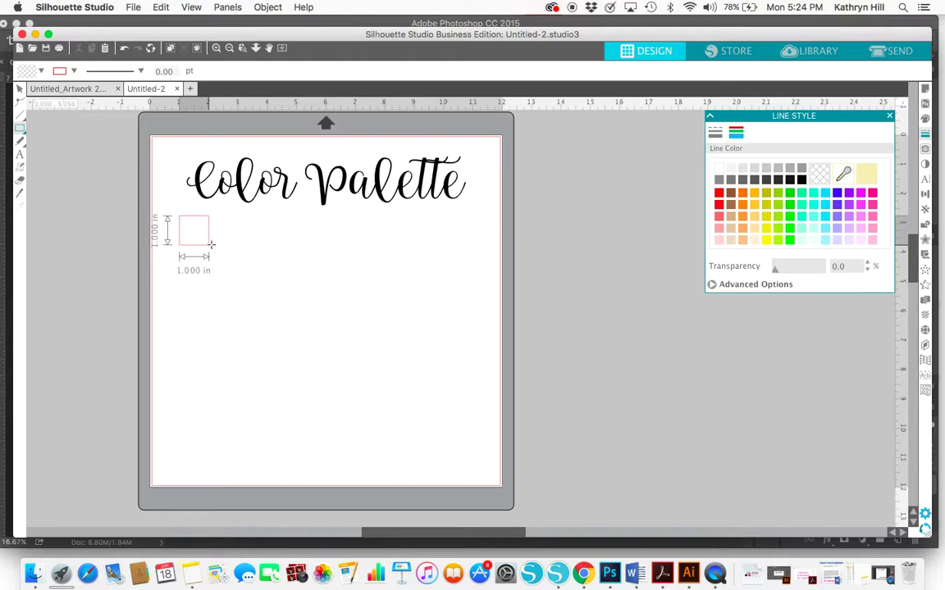
{"action": "left_click_drag", "start_coordinate": [211, 244], "coordinate": [221, 258]}
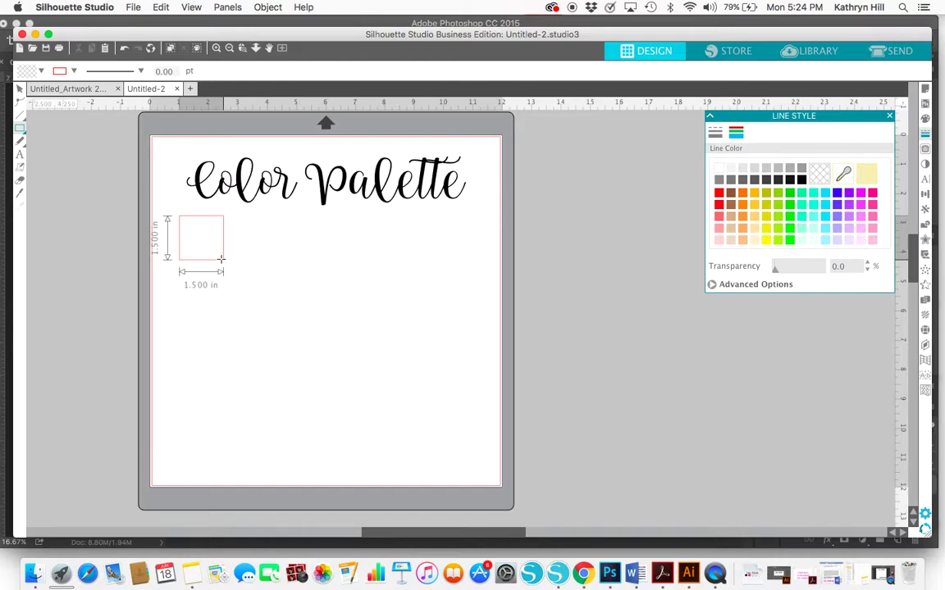
{"action": "left_click_drag", "start_coordinate": [221, 258], "coordinate": [221, 259]}
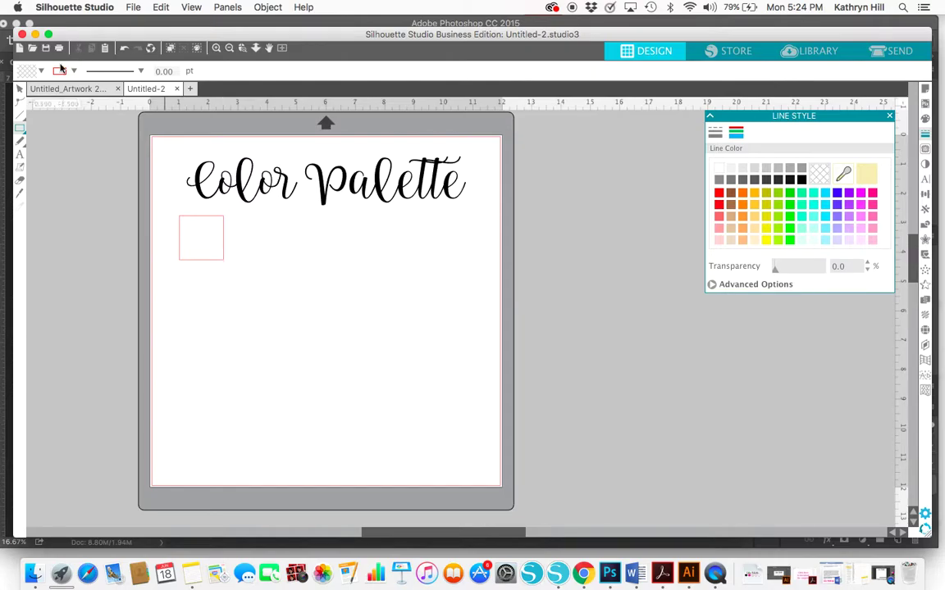
Copy the square and paste copies into a row of five 1.5 in squares.
{"action": "left_click", "coordinate": [19, 88]}
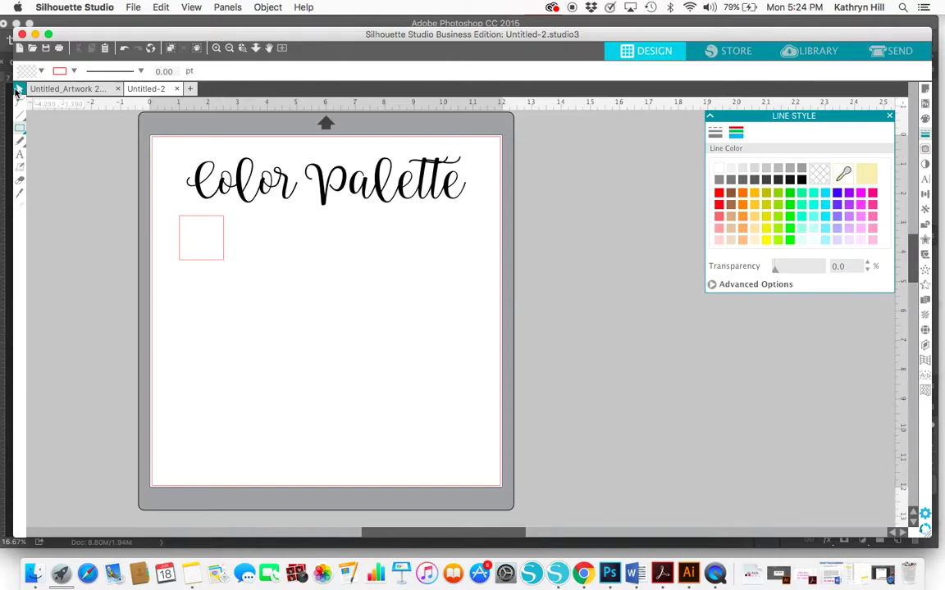
{"action": "left_click", "coordinate": [205, 264]}
{"action": "key", "text": "super+c"}
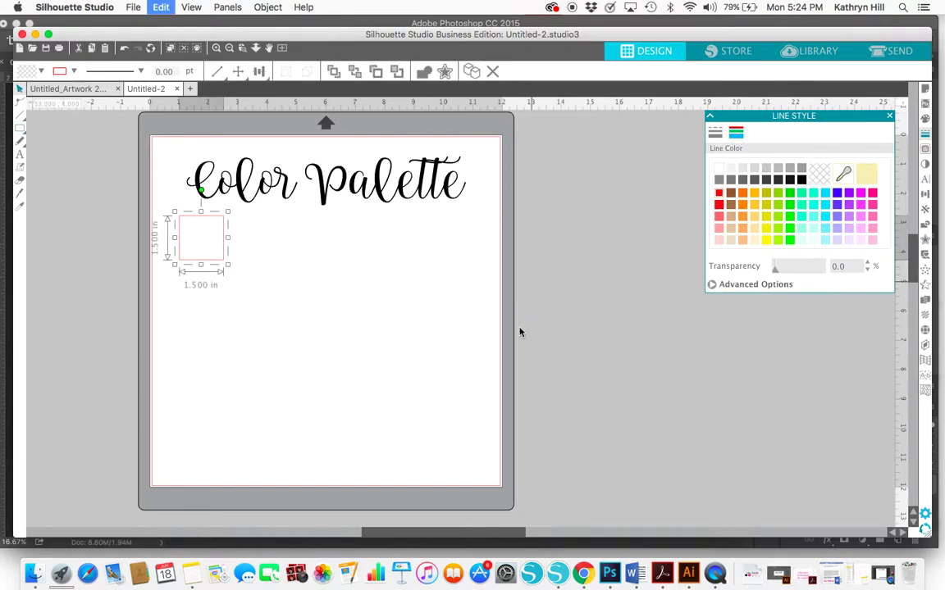
{"action": "key", "text": "super+v"}
{"action": "left_click_drag", "start_coordinate": [231, 262], "coordinate": [341, 260]}
{"action": "key", "text": "super+v"}
{"action": "key", "text": "super+v"}
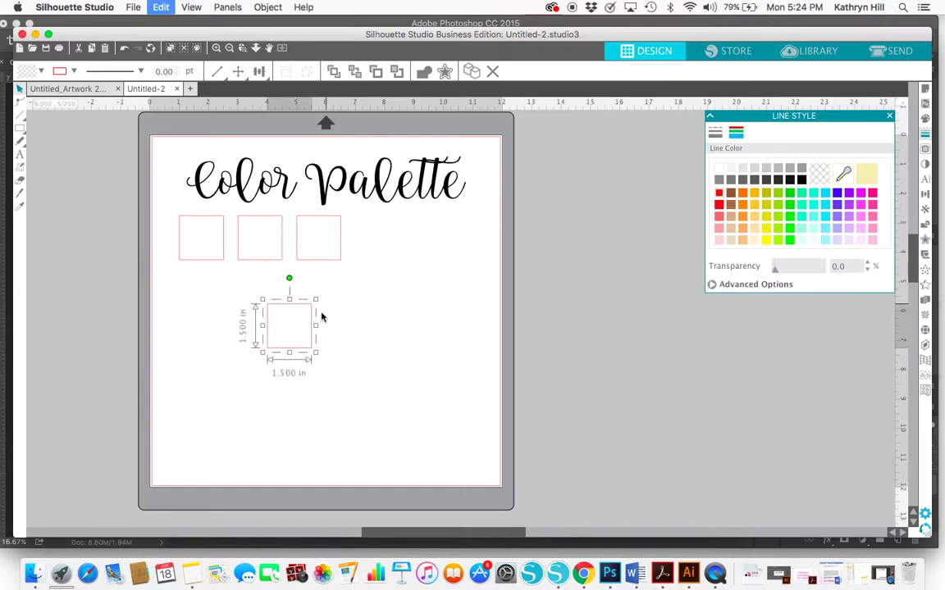
{"action": "left_click_drag", "start_coordinate": [323, 318], "coordinate": [394, 247]}
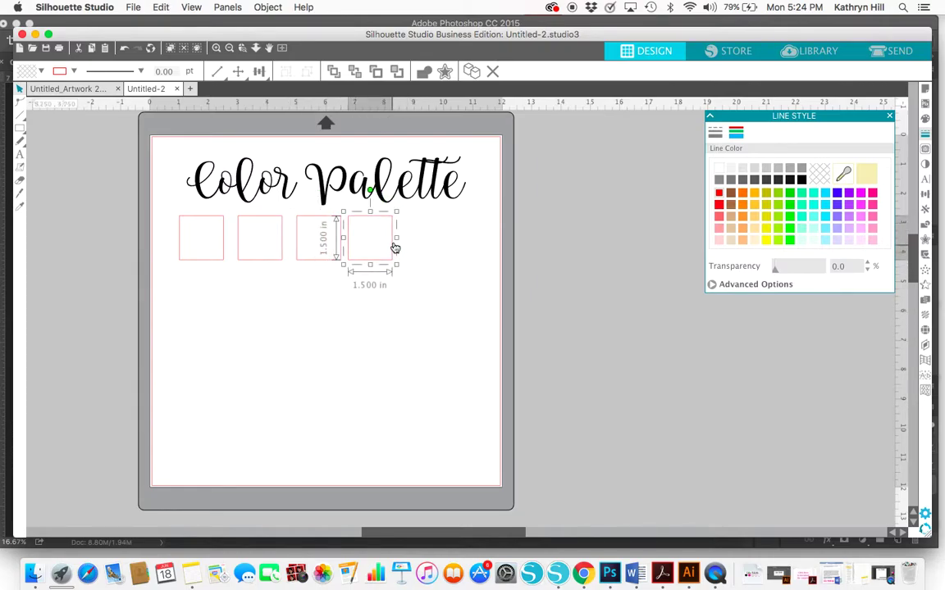
{"action": "key", "text": "super+v"}
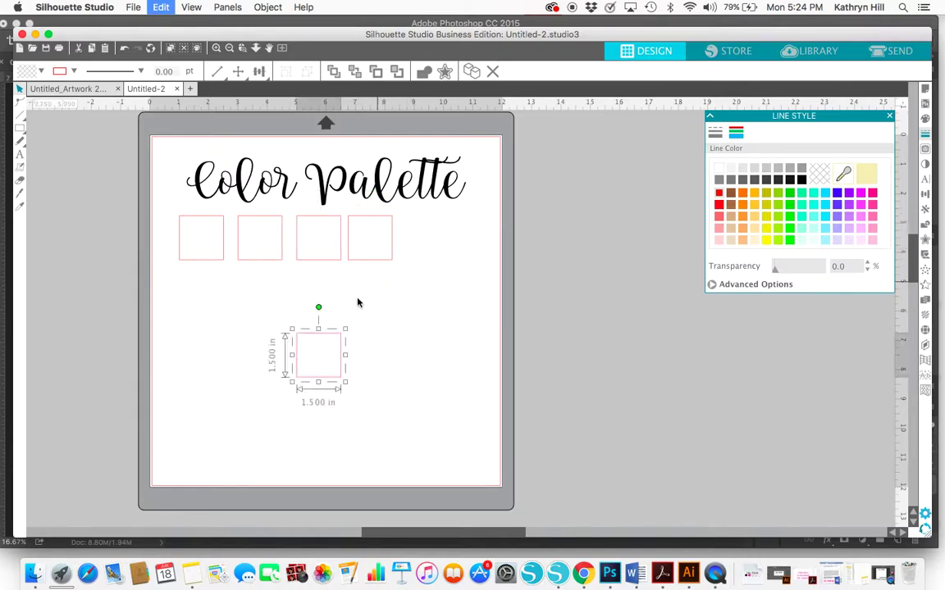
{"action": "left_click_drag", "start_coordinate": [342, 365], "coordinate": [142, 250]}
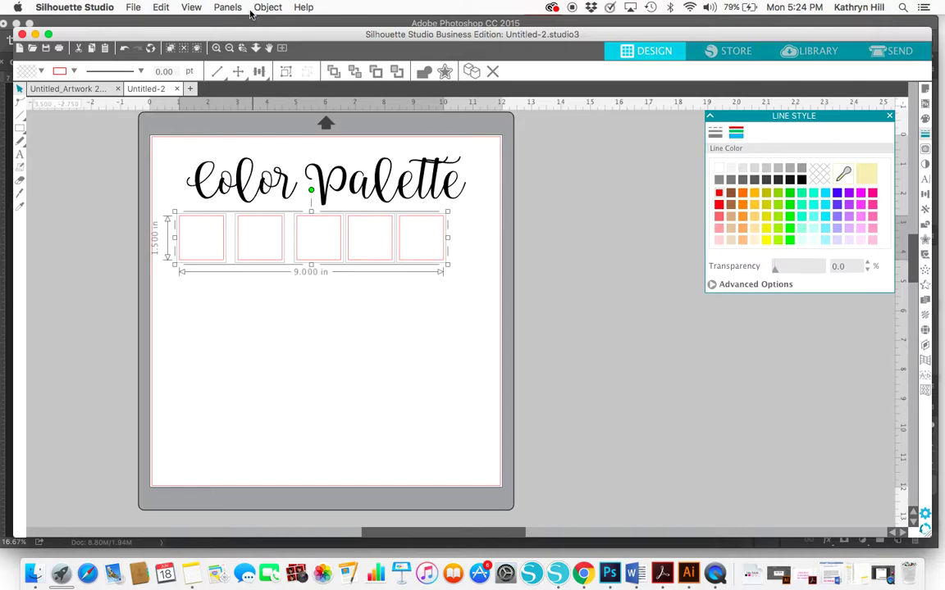
Align the five squares along their middles.
{"action": "left_click", "coordinate": [258, 11]}
{"action": "mouse_move", "coordinate": [277, 49]}
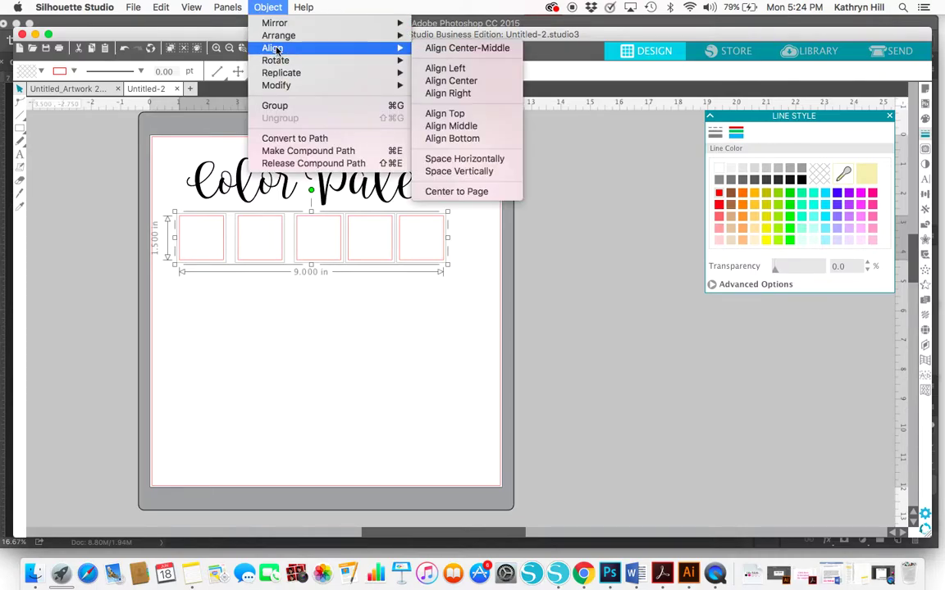
{"action": "left_click", "coordinate": [446, 127]}
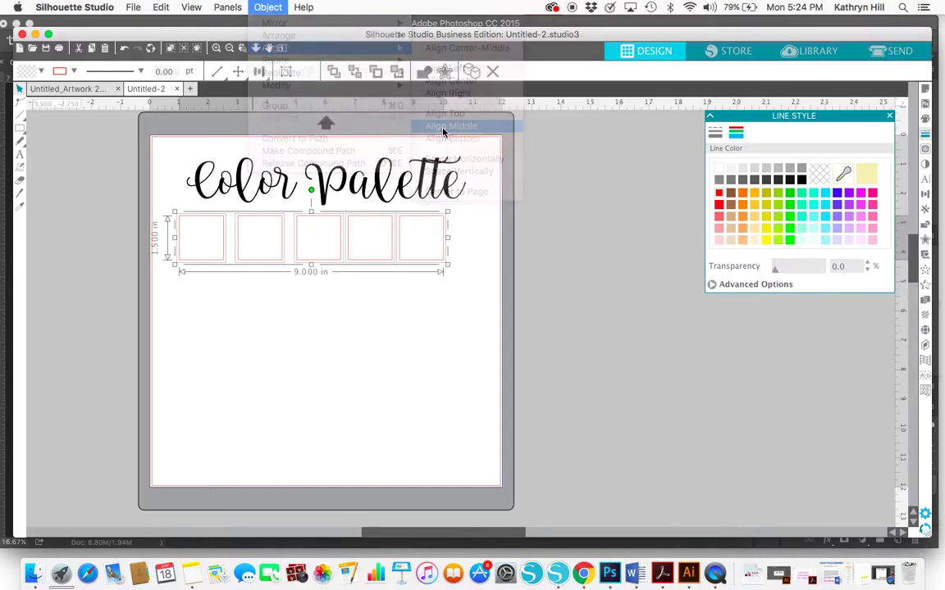
{"action": "left_click", "coordinate": [268, 7]}
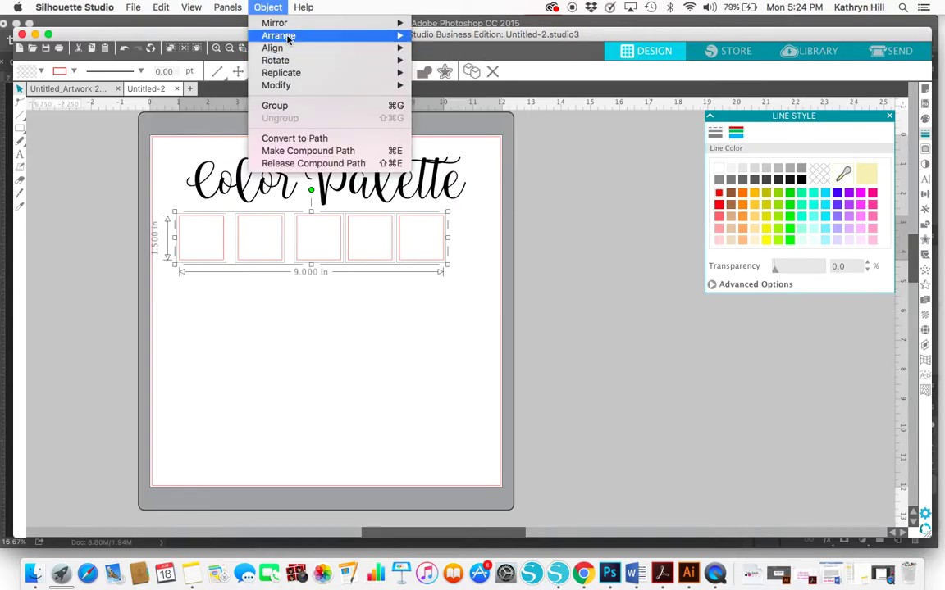
Space the five squares evenly across the row and nudge it slightly right.
{"action": "mouse_move", "coordinate": [286, 50]}
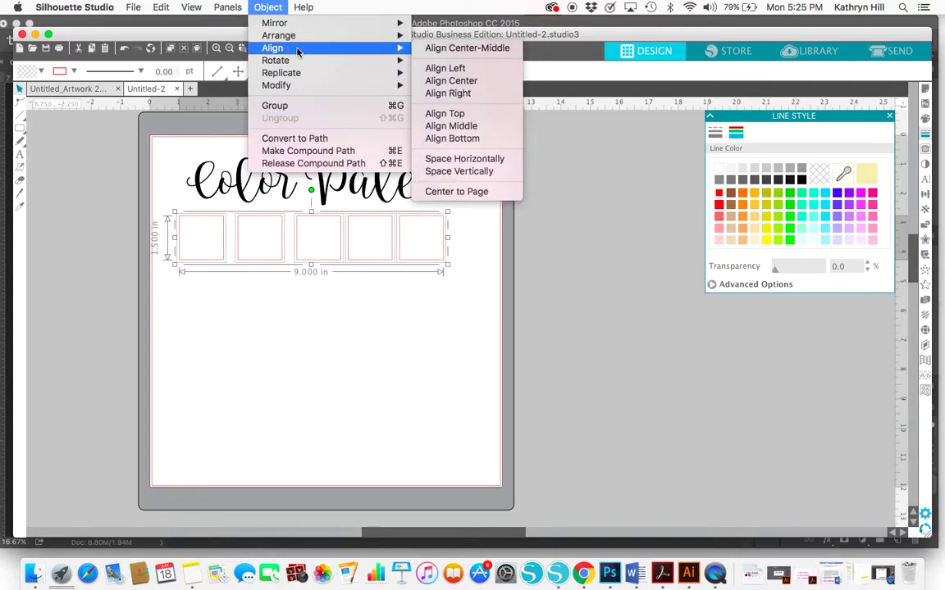
{"action": "left_click", "coordinate": [480, 160]}
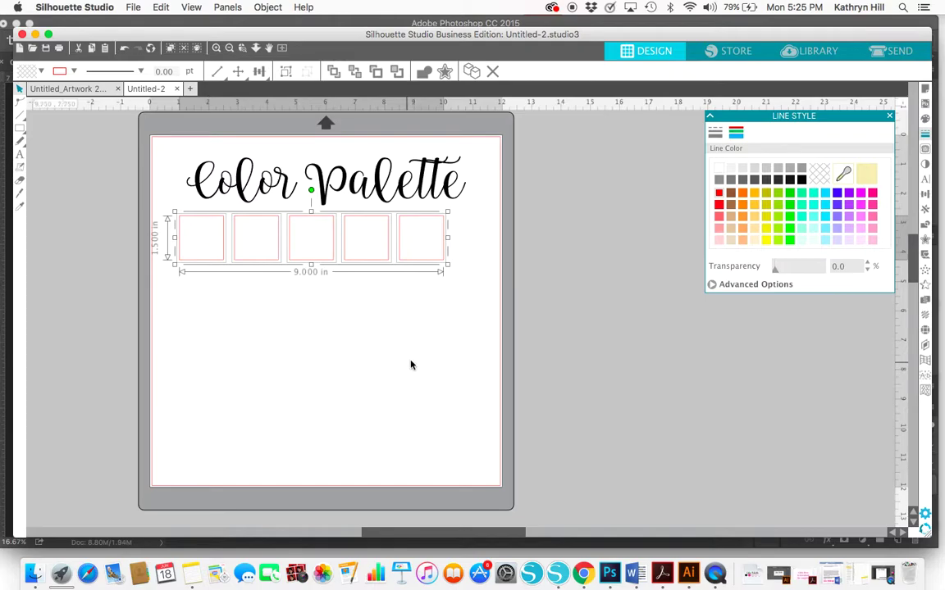
{"action": "left_click_drag", "start_coordinate": [373, 261], "coordinate": [389, 261]}
{"action": "left_click", "coordinate": [400, 334]}
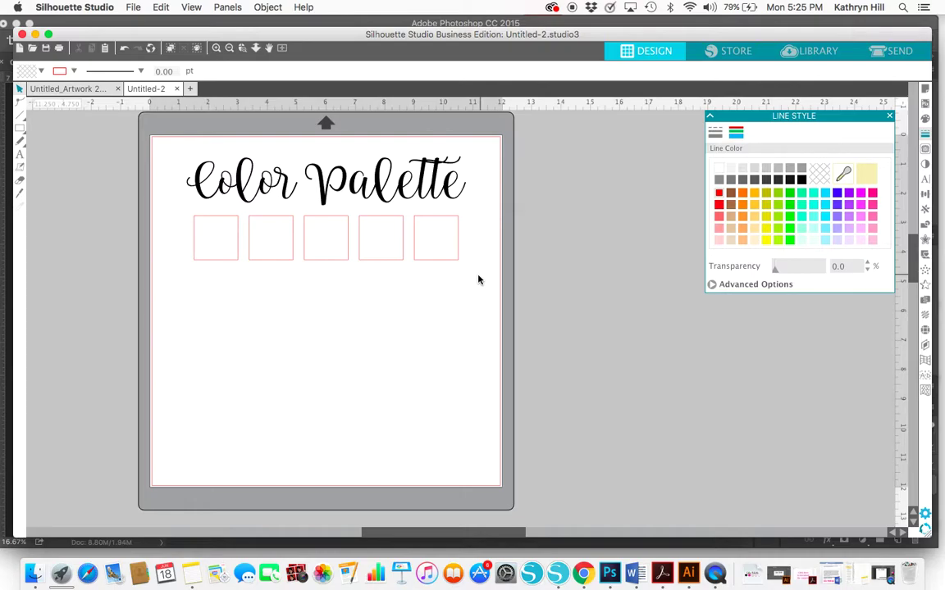
Change all five square outlines to black.
{"action": "left_click_drag", "start_coordinate": [479, 271], "coordinate": [181, 237]}
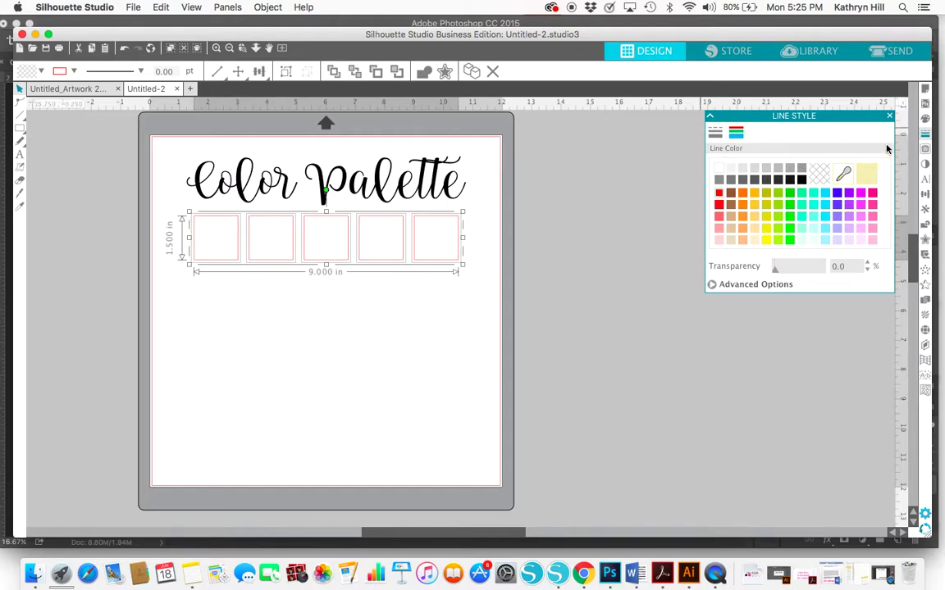
{"action": "left_click", "coordinate": [925, 134]}
{"action": "left_click", "coordinate": [925, 135]}
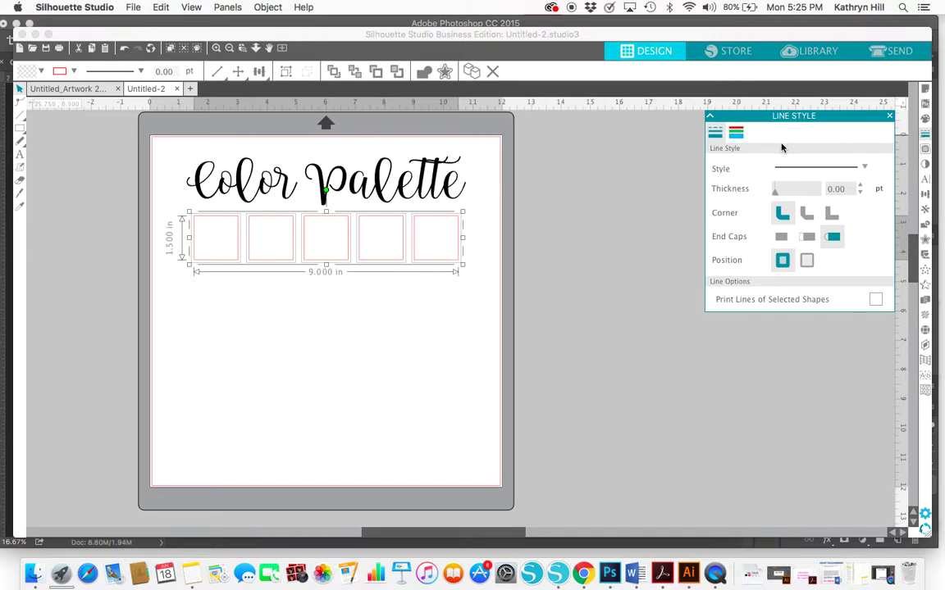
{"action": "left_click", "coordinate": [735, 132]}
{"action": "left_click", "coordinate": [803, 181]}
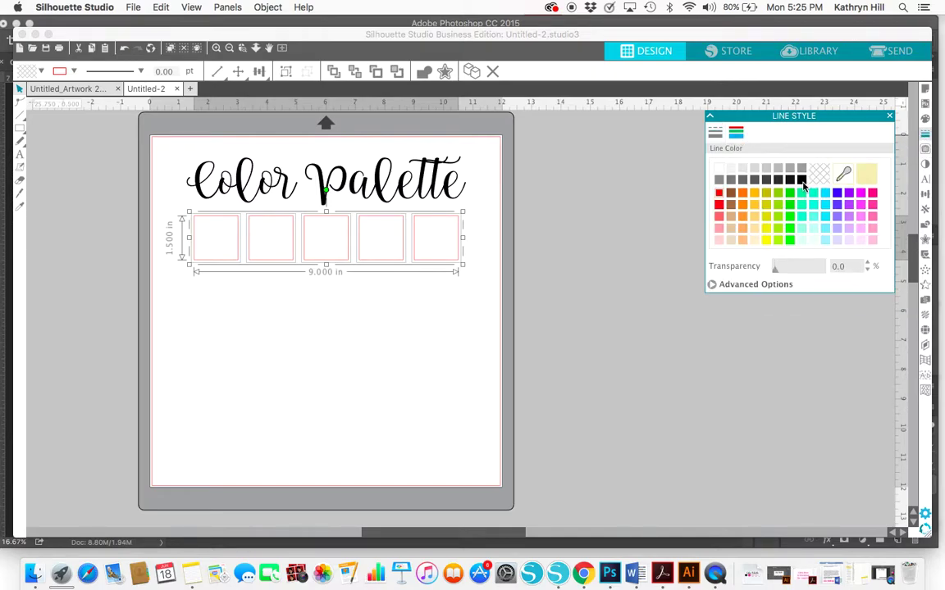
{"action": "left_click", "coordinate": [412, 338]}
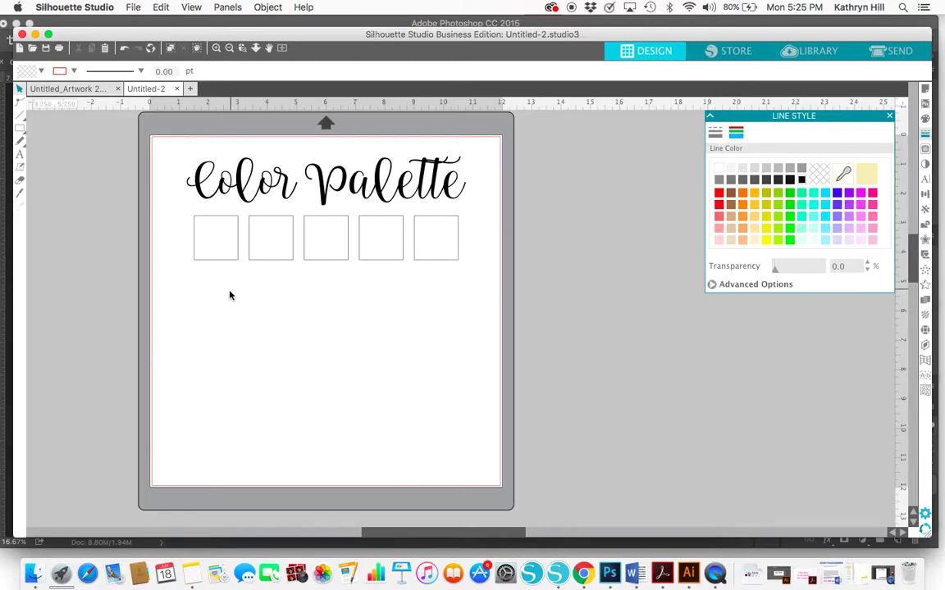
Fill the first square with the blue swatch, then select the second square.
{"action": "left_click", "coordinate": [222, 262]}
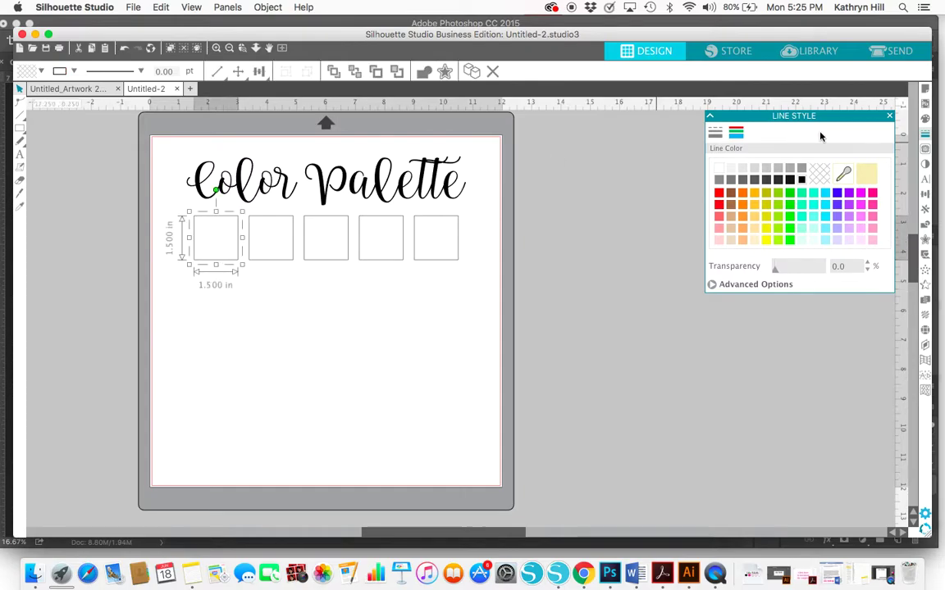
{"action": "left_click", "coordinate": [926, 119]}
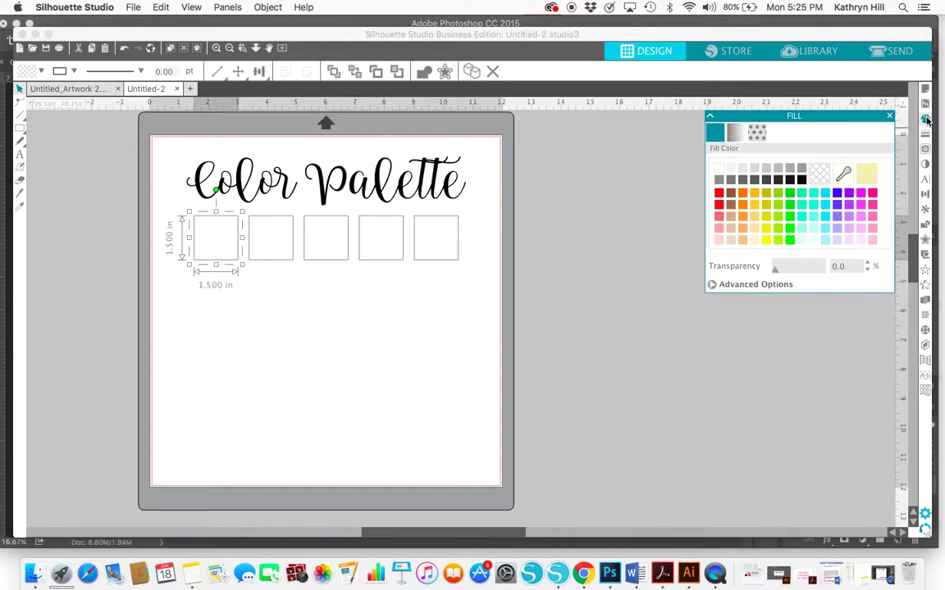
{"action": "left_click", "coordinate": [837, 193]}
{"action": "left_click", "coordinate": [296, 278]}
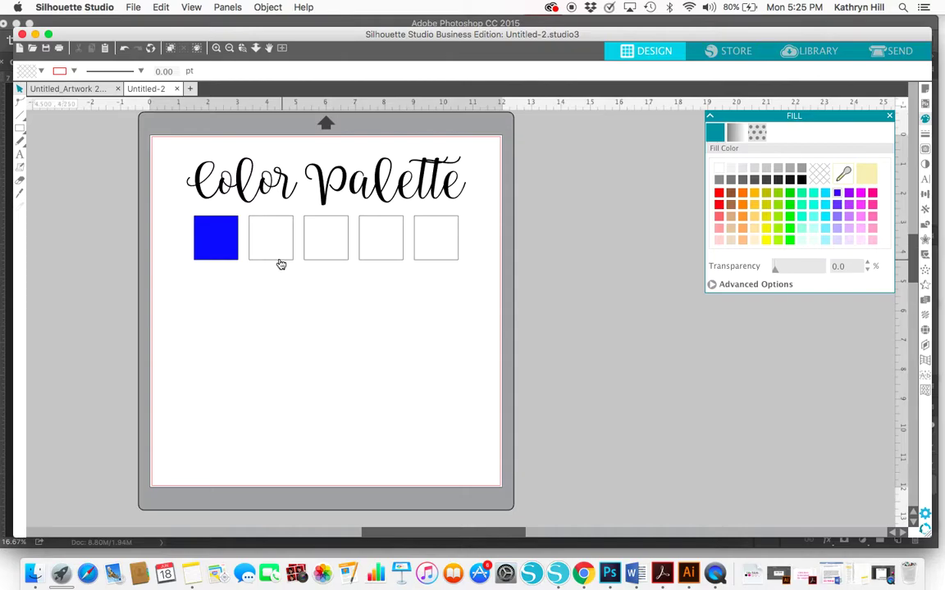
{"action": "left_click", "coordinate": [274, 263]}
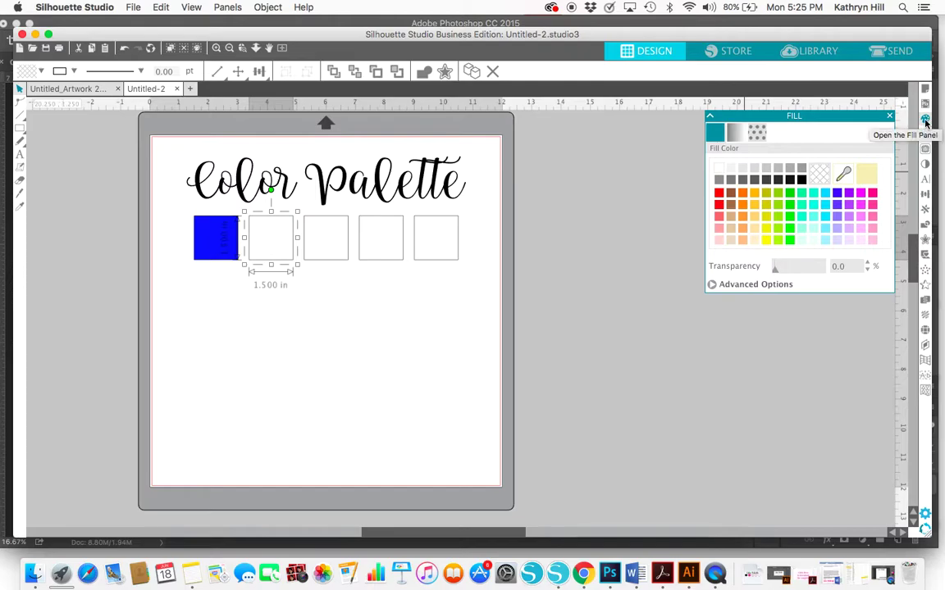
Fill the second square with the custom hex colour ff0099.
{"action": "left_click", "coordinate": [711, 285]}
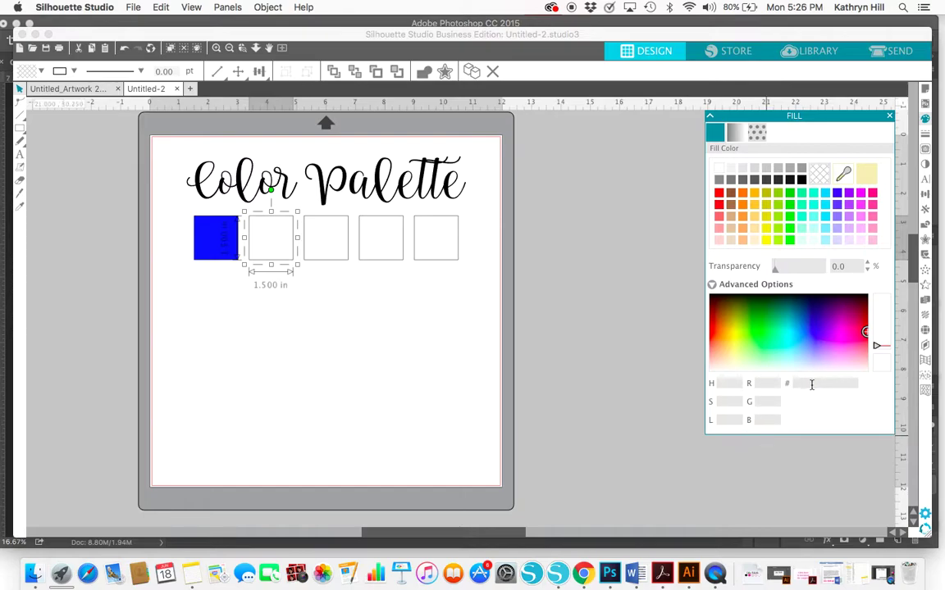
{"action": "type", "text": "ff0099"}
{"action": "key", "text": "Return"}
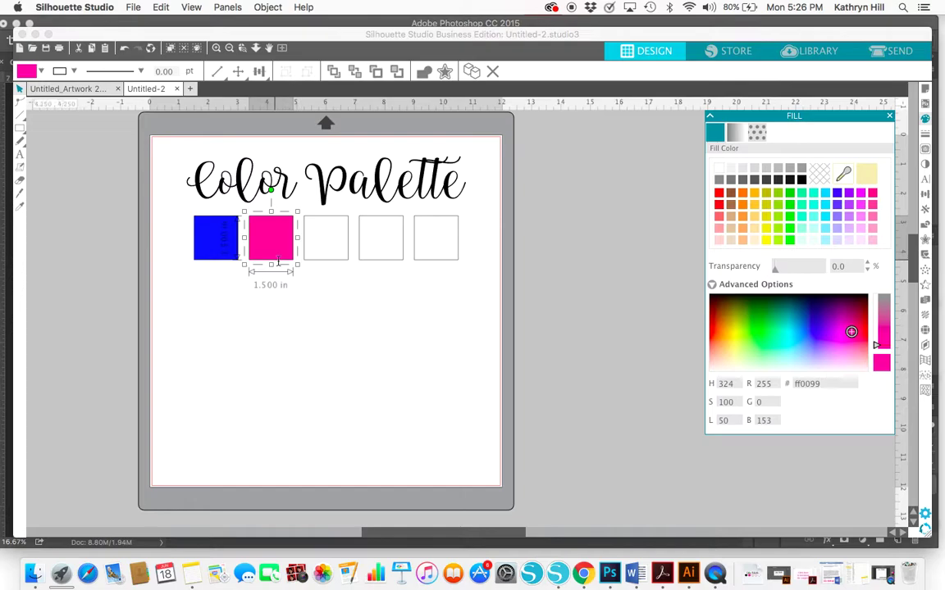
{"action": "left_click", "coordinate": [335, 302]}
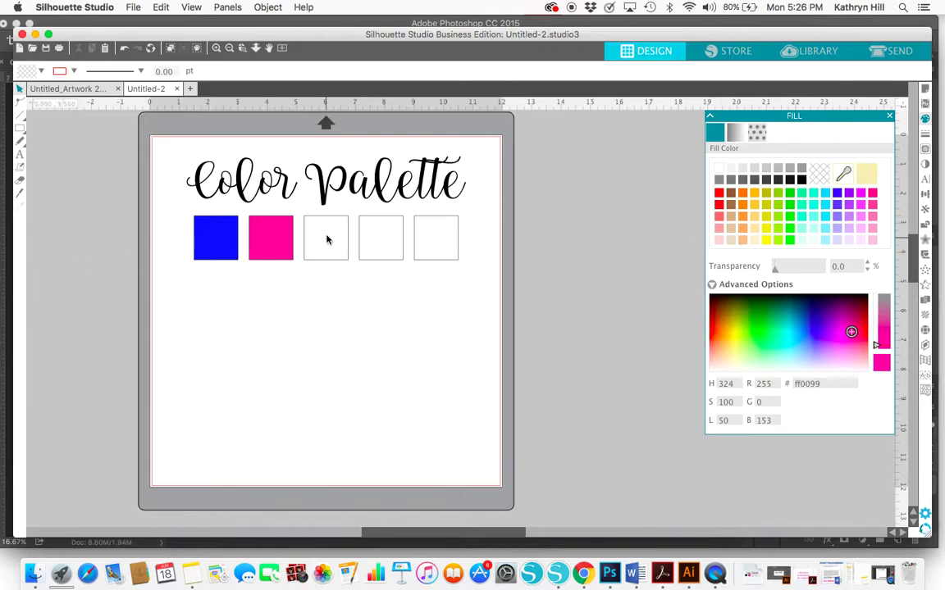
Set the text style to Lucky Dip Fernando at 25 pt.
{"action": "left_click", "coordinate": [926, 178]}
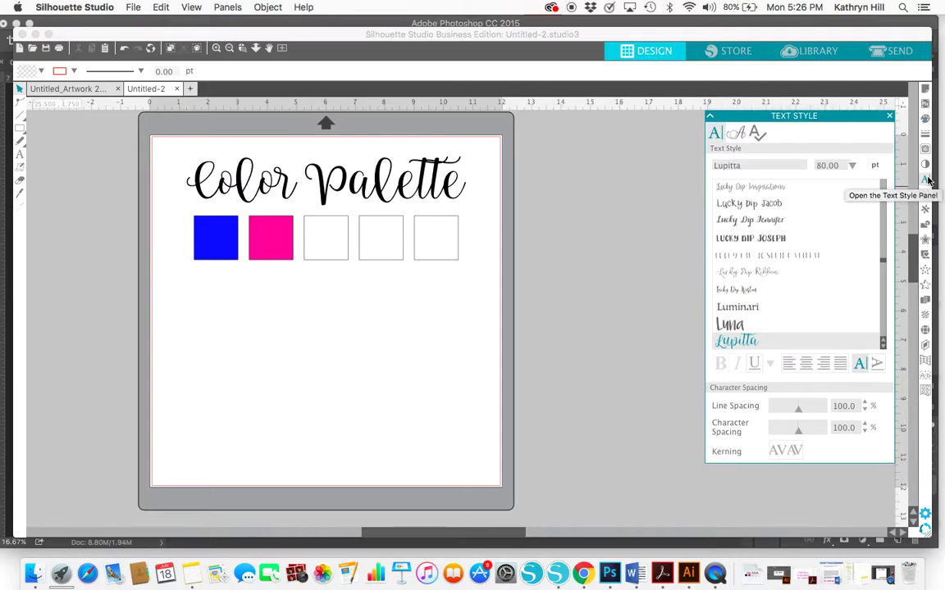
{"action": "scroll", "coordinate": [780, 298], "scroll_direction": "up", "scroll_amount": 5}
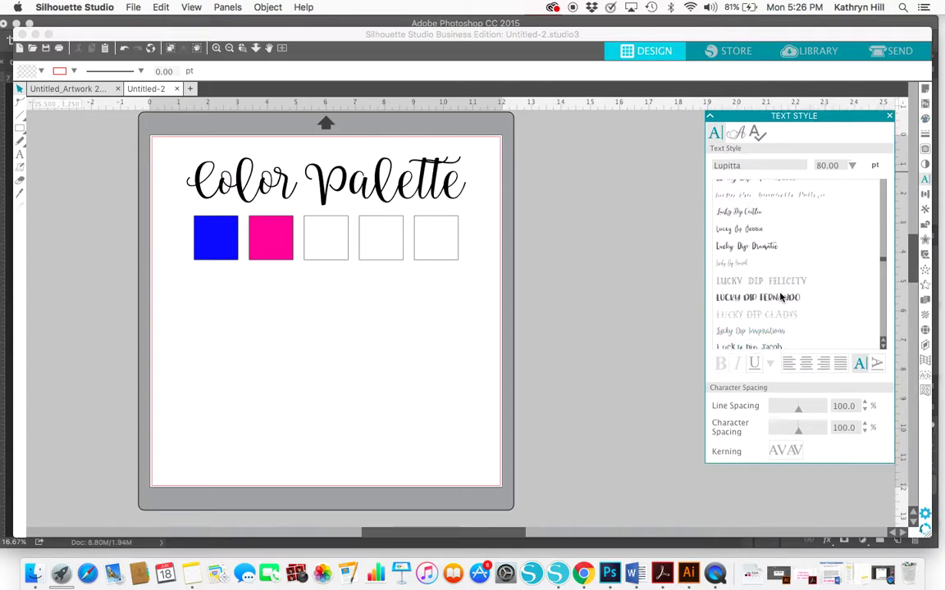
{"action": "scroll", "coordinate": [780, 297], "scroll_direction": "down", "scroll_amount": 1}
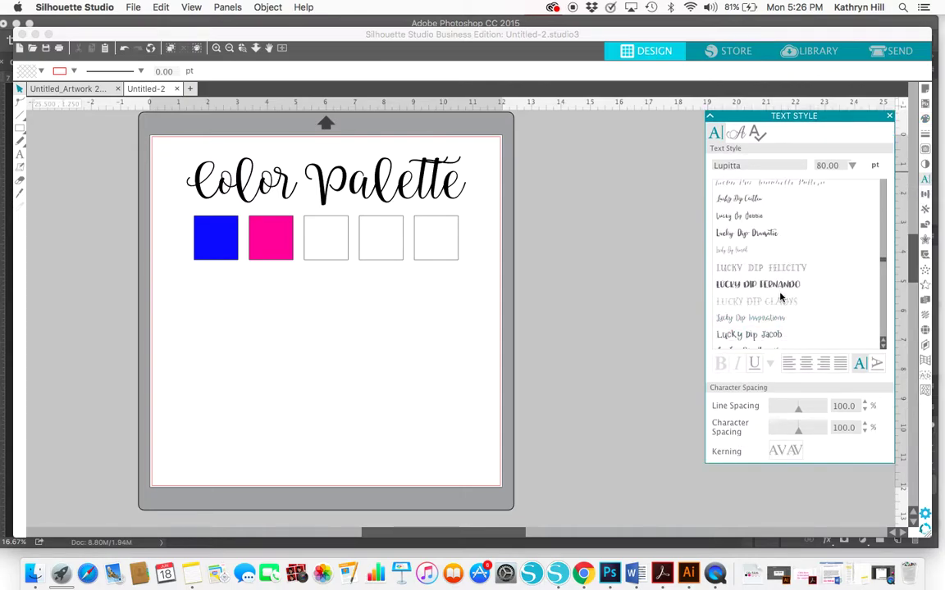
{"action": "left_click", "coordinate": [774, 286]}
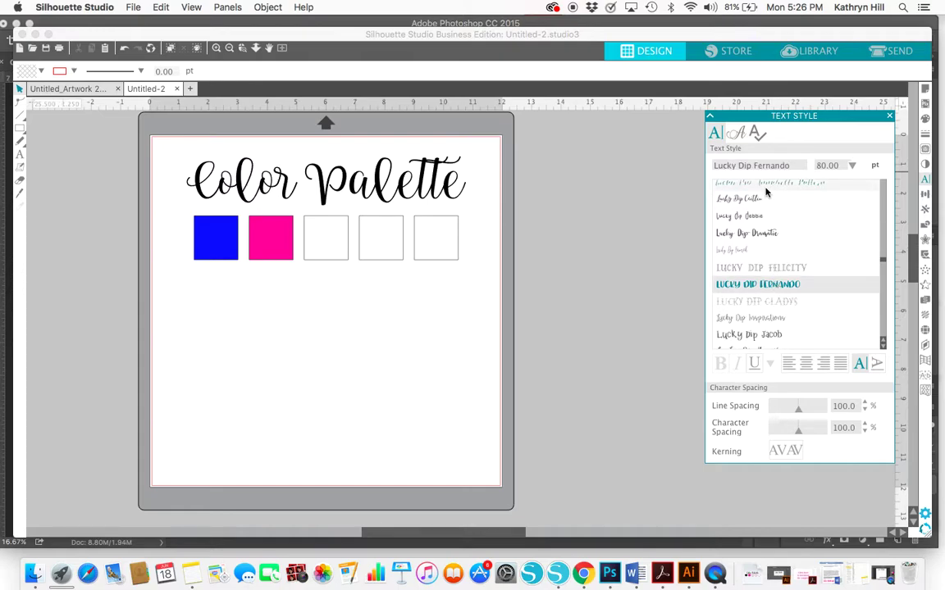
{"action": "left_click", "coordinate": [824, 165]}
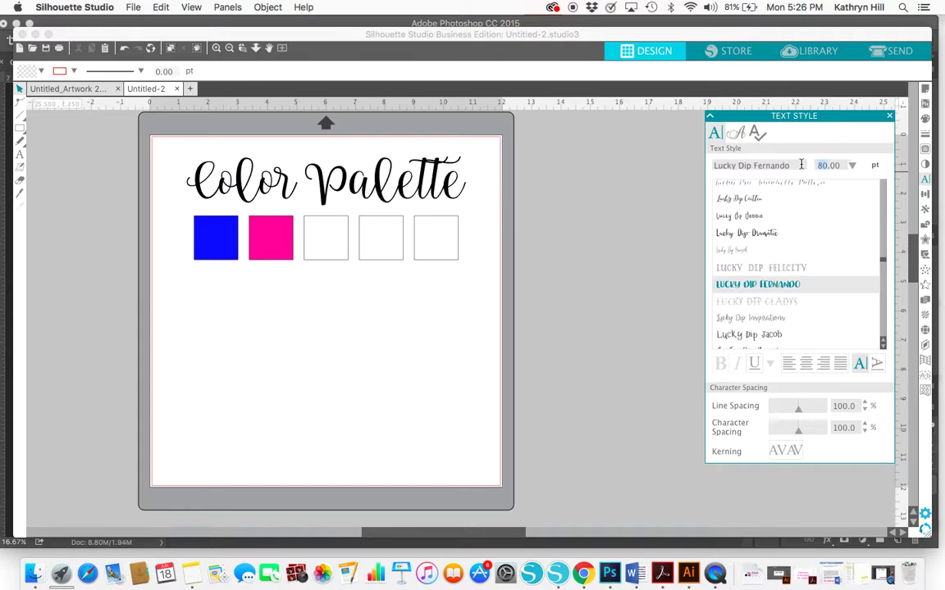
{"action": "type", "text": "25"}
{"action": "key", "text": "Return"}
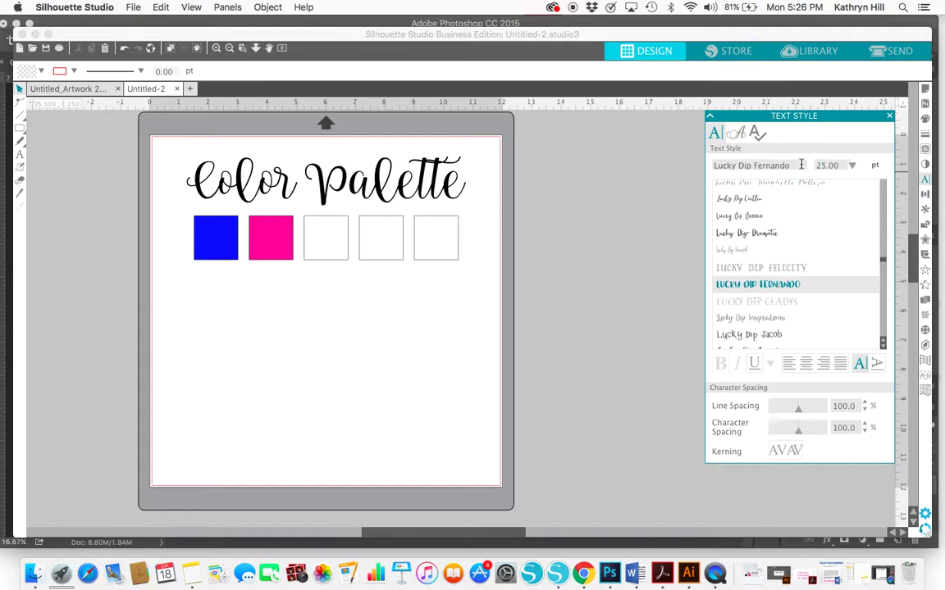
Type the label below the squares and select it.
{"action": "left_click", "coordinate": [20, 154]}
{"action": "left_click", "coordinate": [193, 303]}
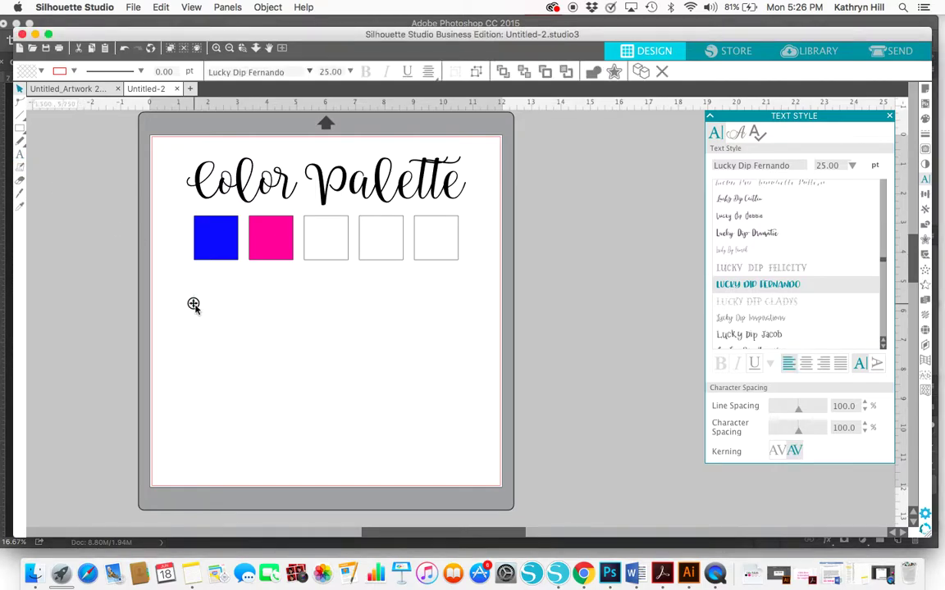
{"action": "type", "text": "Glue"}
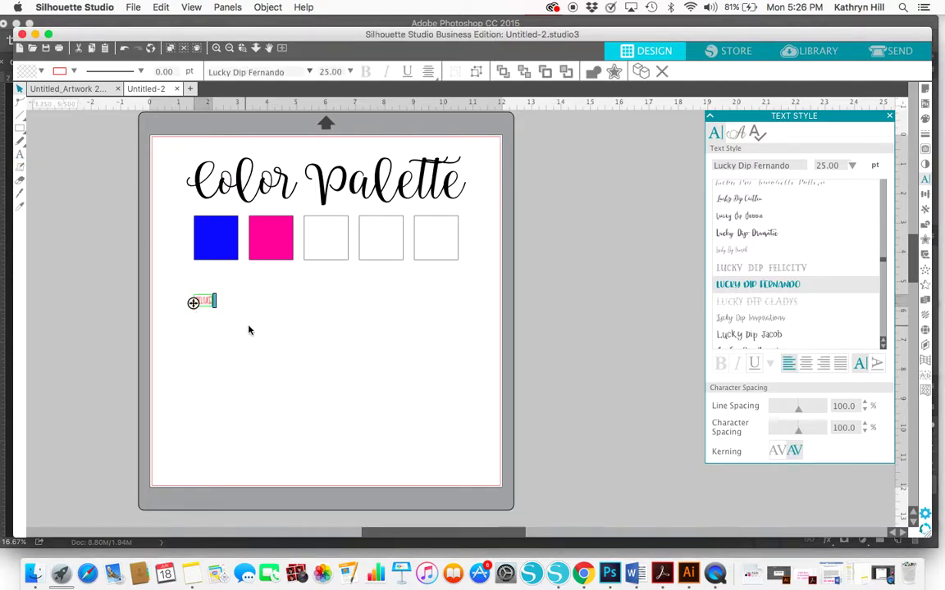
{"action": "left_click", "coordinate": [215, 314]}
{"action": "left_click", "coordinate": [202, 300]}
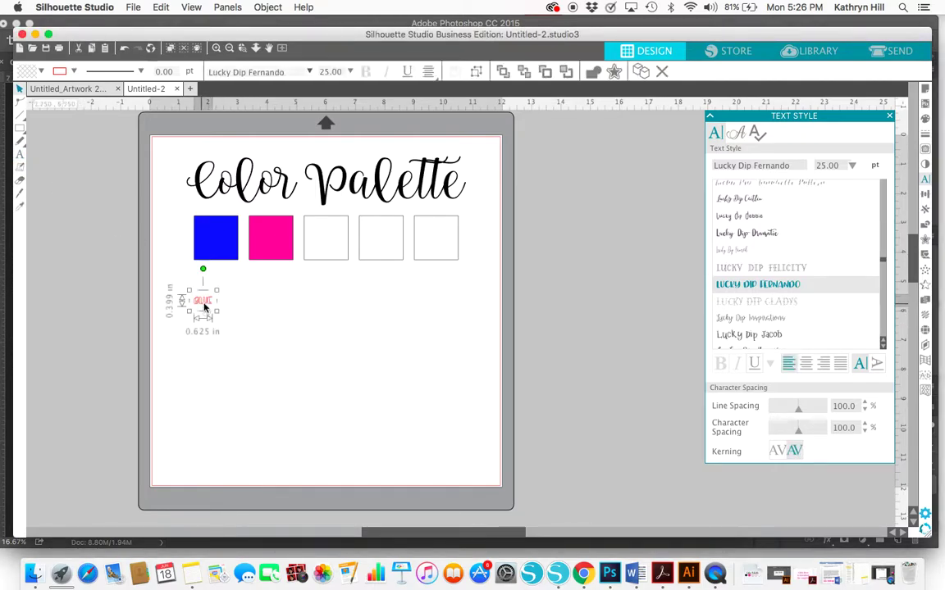
Fill the label text solid black.
{"action": "left_click", "coordinate": [925, 118]}
{"action": "left_click", "coordinate": [719, 164]}
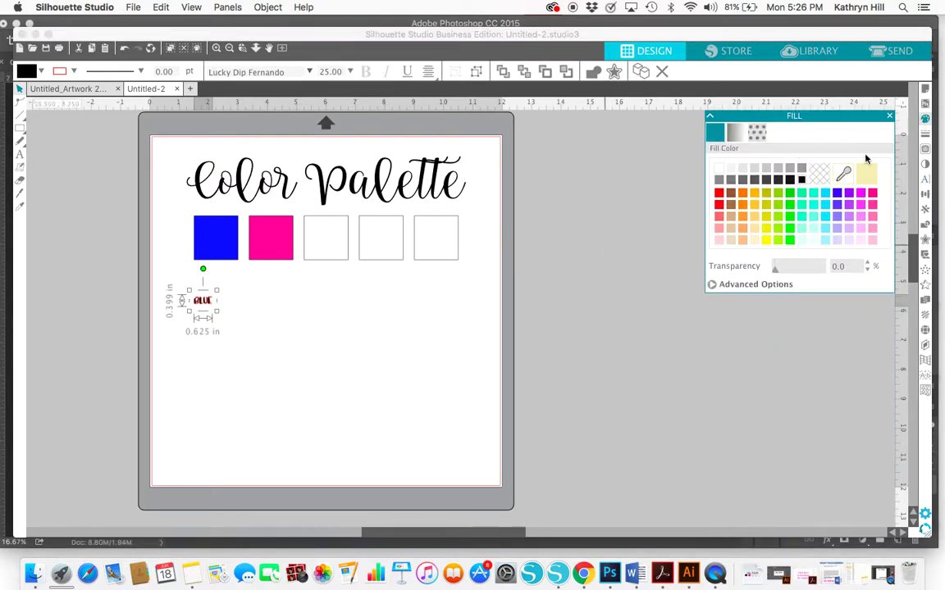
{"action": "left_click", "coordinate": [926, 136]}
{"action": "left_click", "coordinate": [736, 132]}
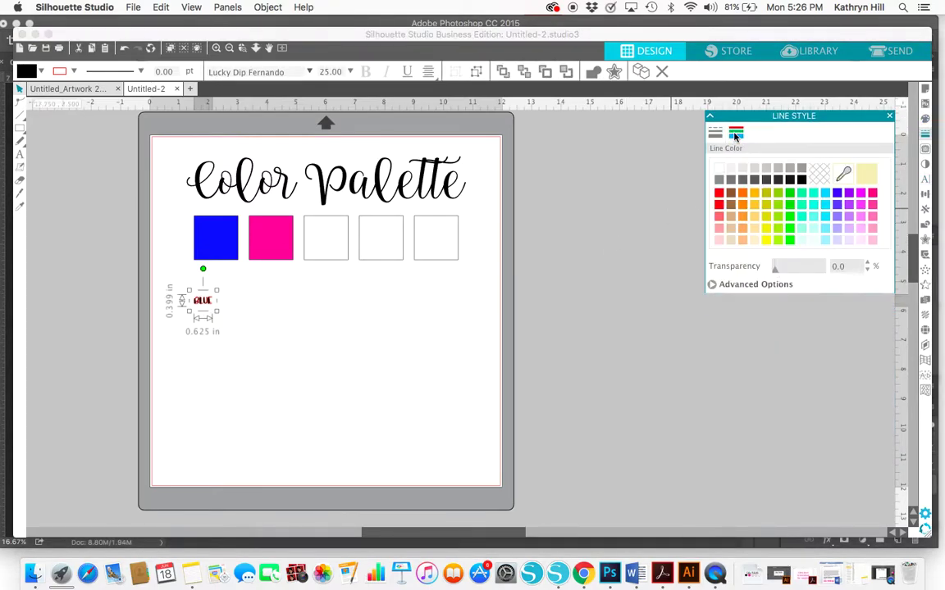
{"action": "left_click", "coordinate": [266, 342]}
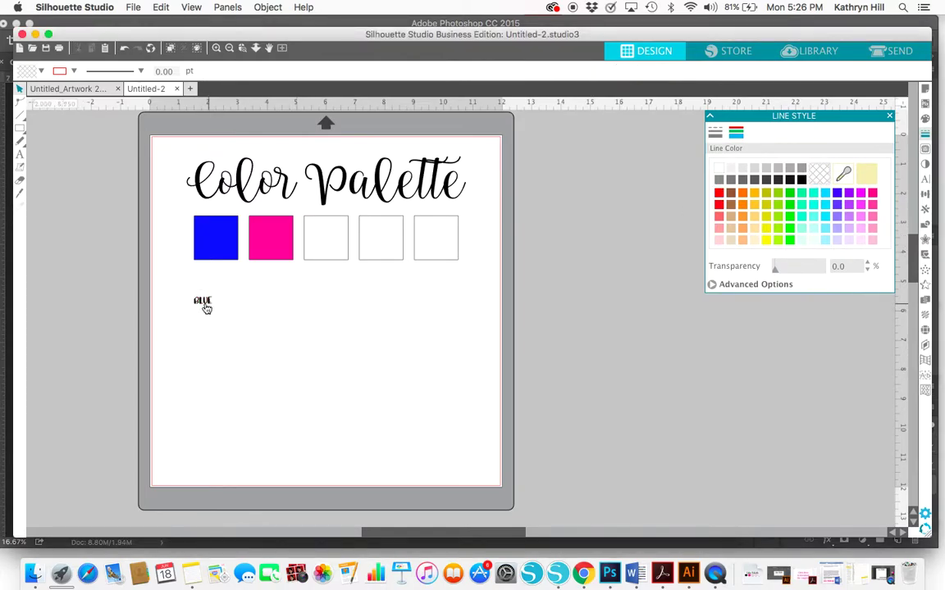
Move the BLUE label under the blue square and enlarge it to about 42 pt.
{"action": "left_click_drag", "start_coordinate": [206, 301], "coordinate": [219, 277]}
{"action": "left_click", "coordinate": [210, 272]}
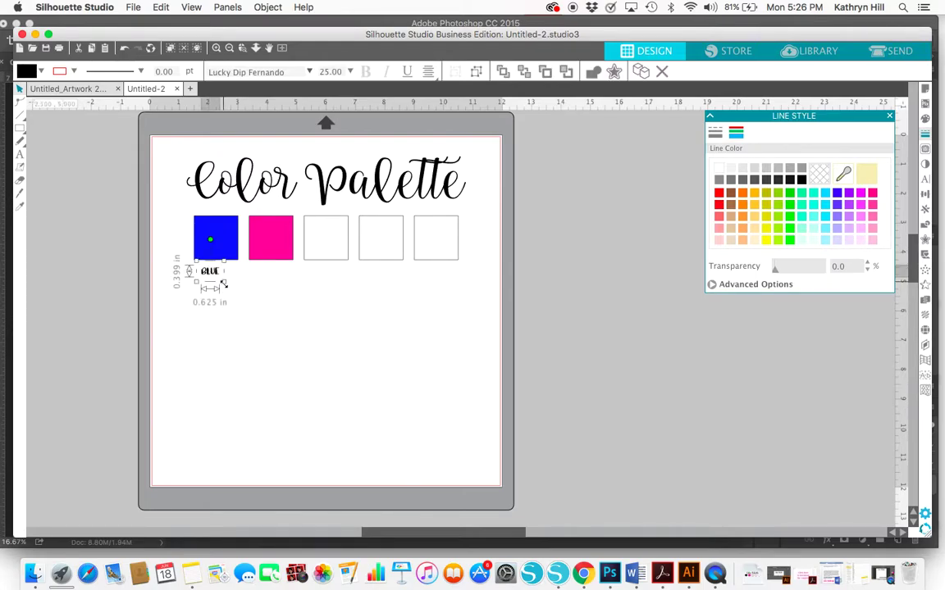
{"action": "mouse_move", "coordinate": [225, 286]}
{"action": "left_mouse_down"}
{"action": "mouse_move", "coordinate": [236, 299]}
{"action": "mouse_move", "coordinate": [221, 246]}
{"action": "mouse_move", "coordinate": [223, 285]}
{"action": "left_mouse_up"}
{"action": "left_click", "coordinate": [229, 290]}
{"action": "left_click", "coordinate": [223, 287]}
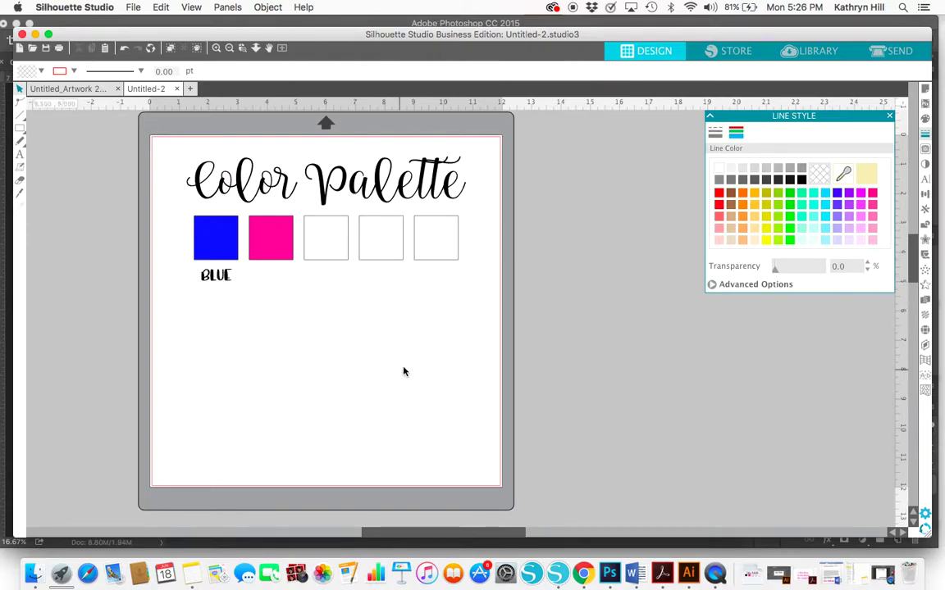